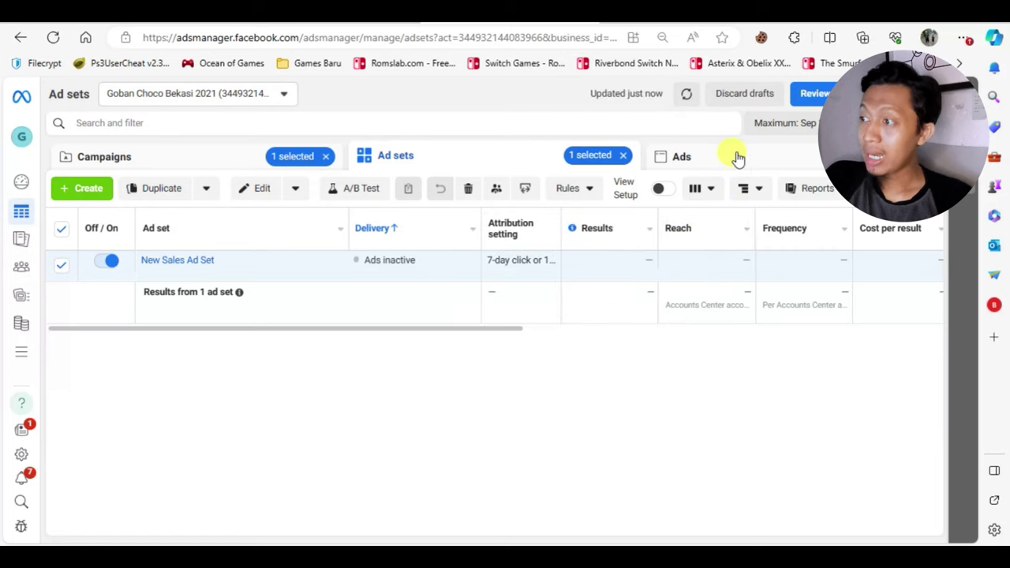
View the selected campaign's ad, check the campaign budgets and spending, and deselect the Tes Produk Go to WA Langsung campaign
left_click(733, 157)
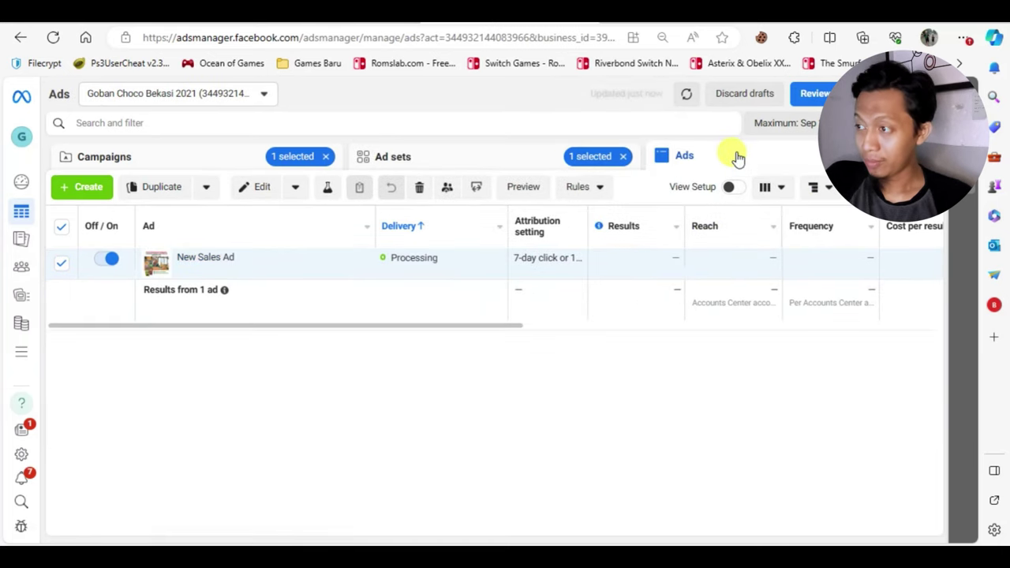
left_click(173, 163)
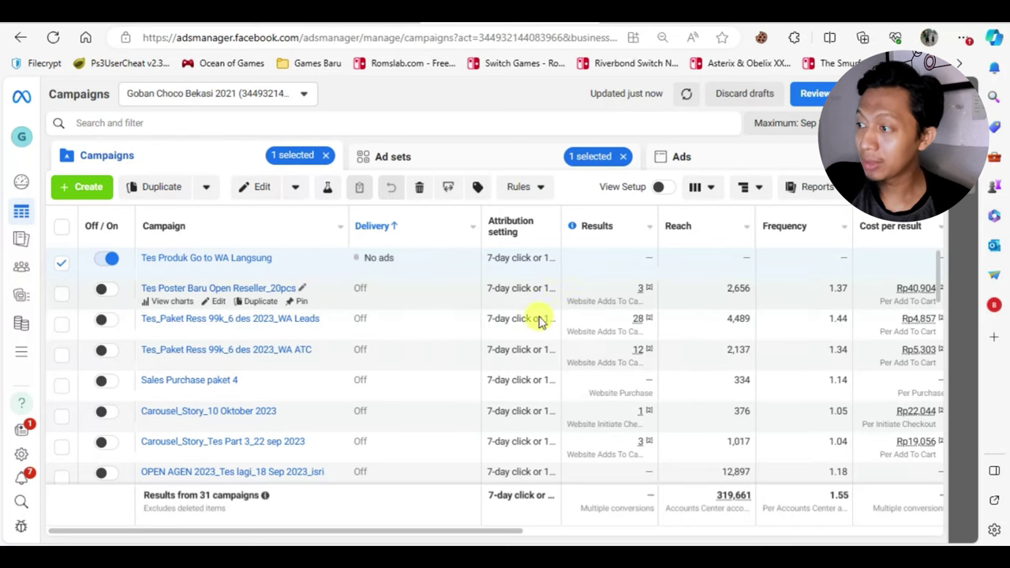
left_click_drag(446, 529, 702, 527)
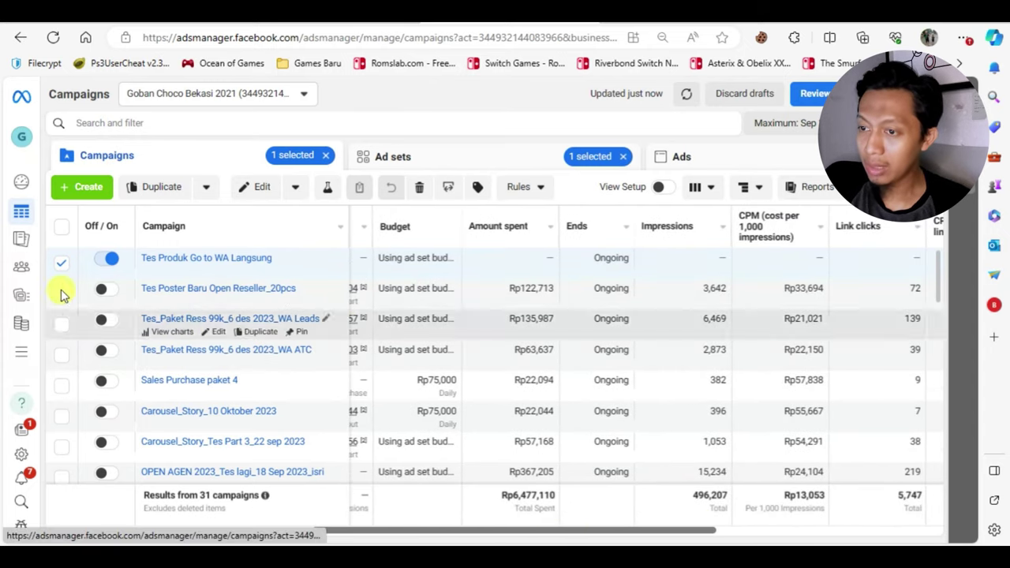
left_click(62, 260)
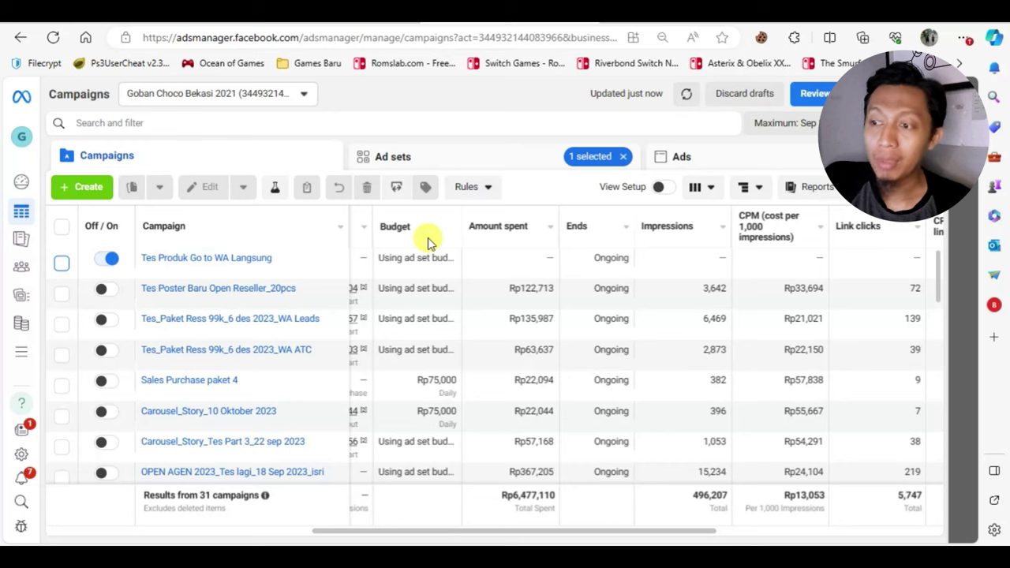
Duplicate the Sales Purchase paket 4 campaign's New Sales Ad Set once within its original campaign, and close the copy's editor
left_click(62, 385)
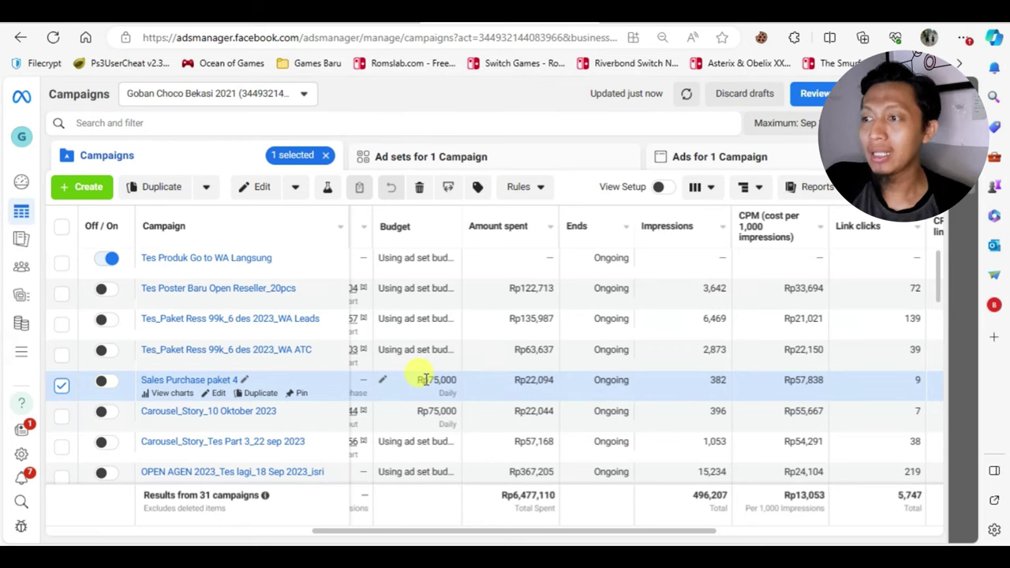
left_click(497, 161)
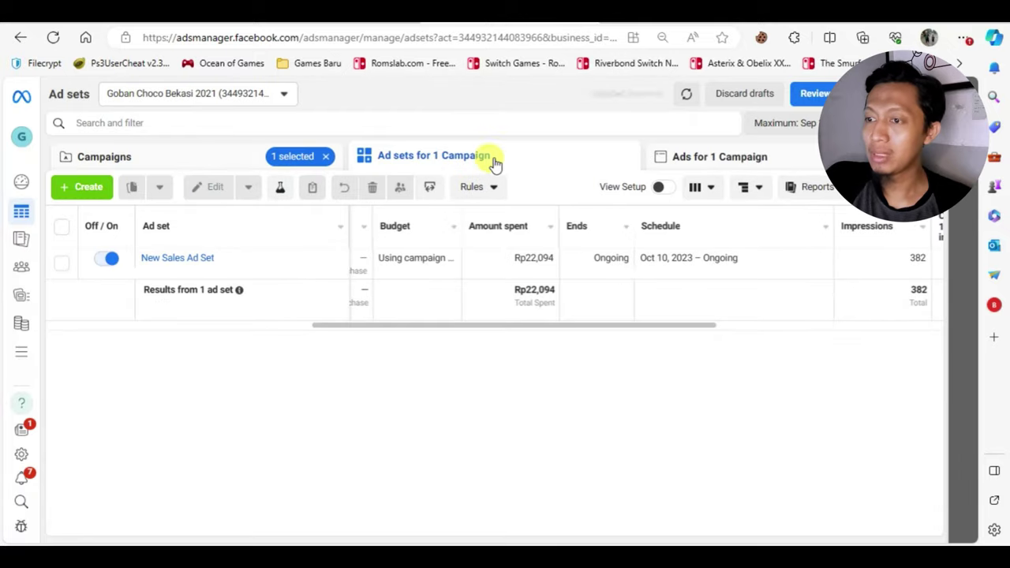
left_click_drag(419, 333, 186, 337)
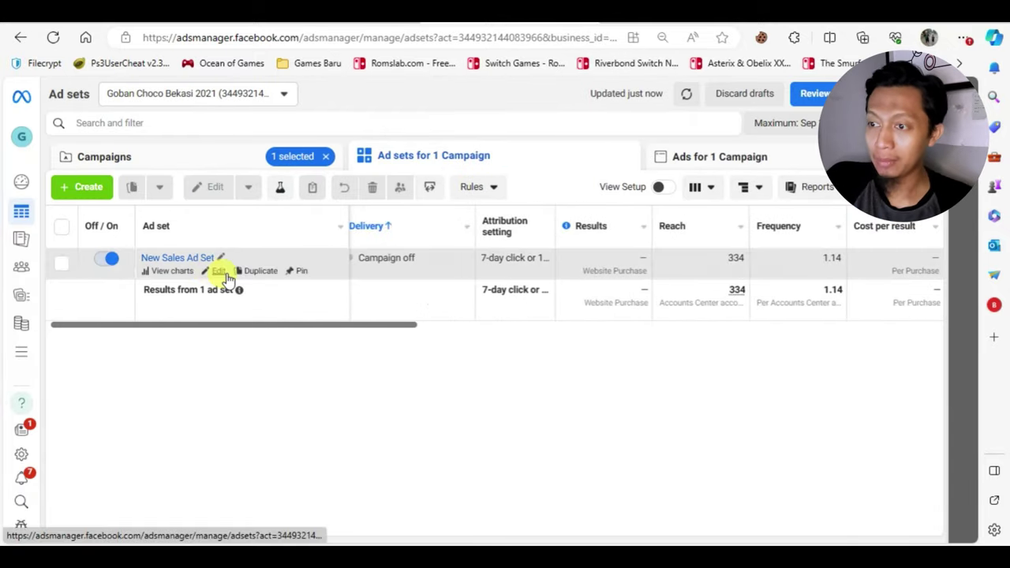
left_click(242, 273)
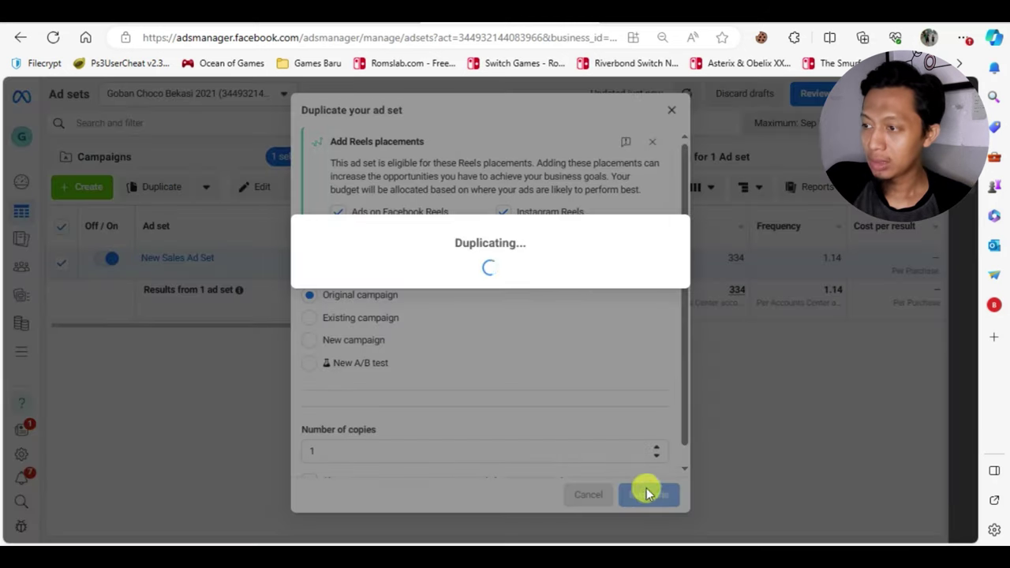
left_click(650, 494)
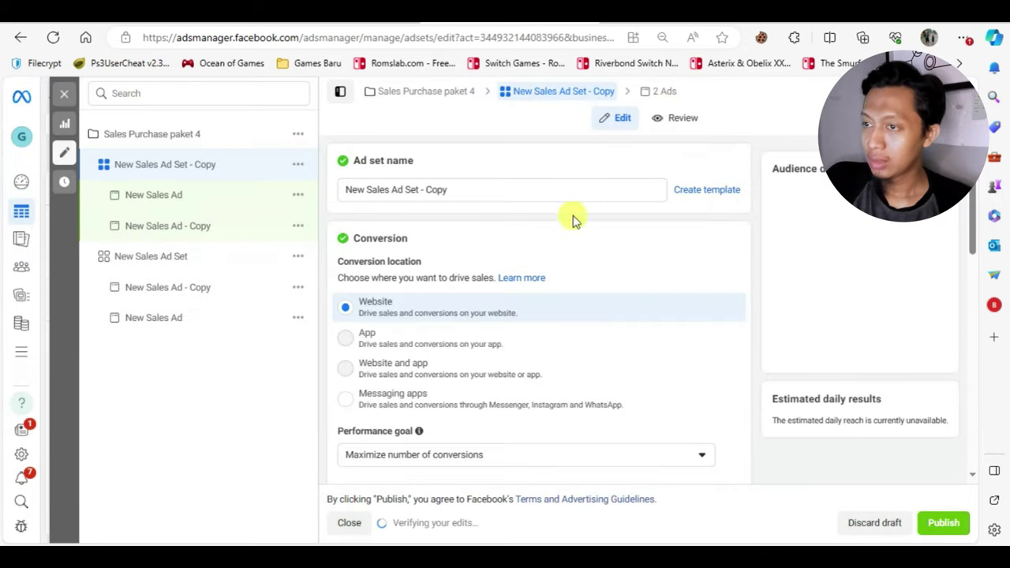
left_click(64, 94)
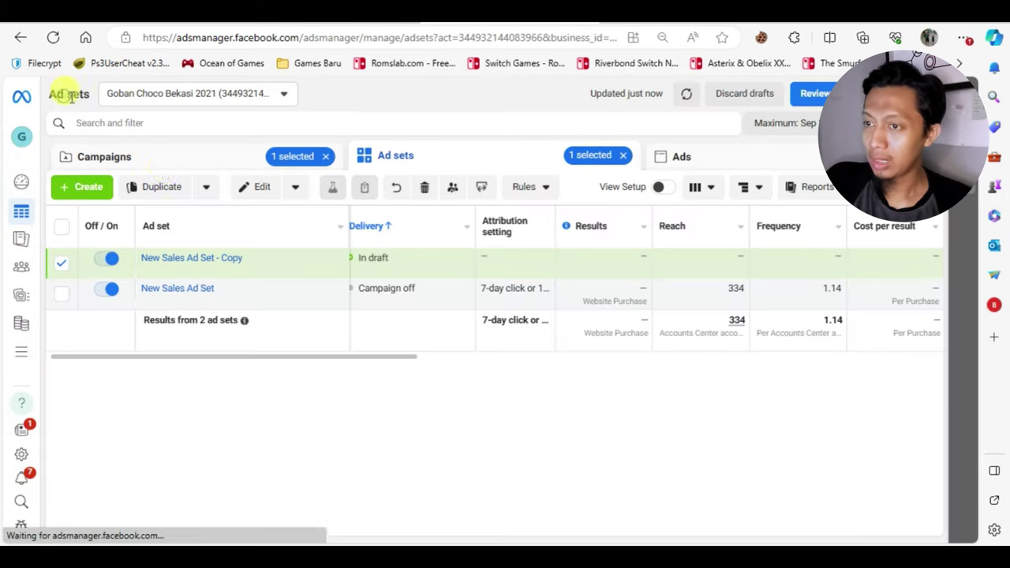
Compare the campaign-level budget of Sales Purchase paket 4 with the budget setting of its ad sets
left_click_drag(322, 357, 264, 350)
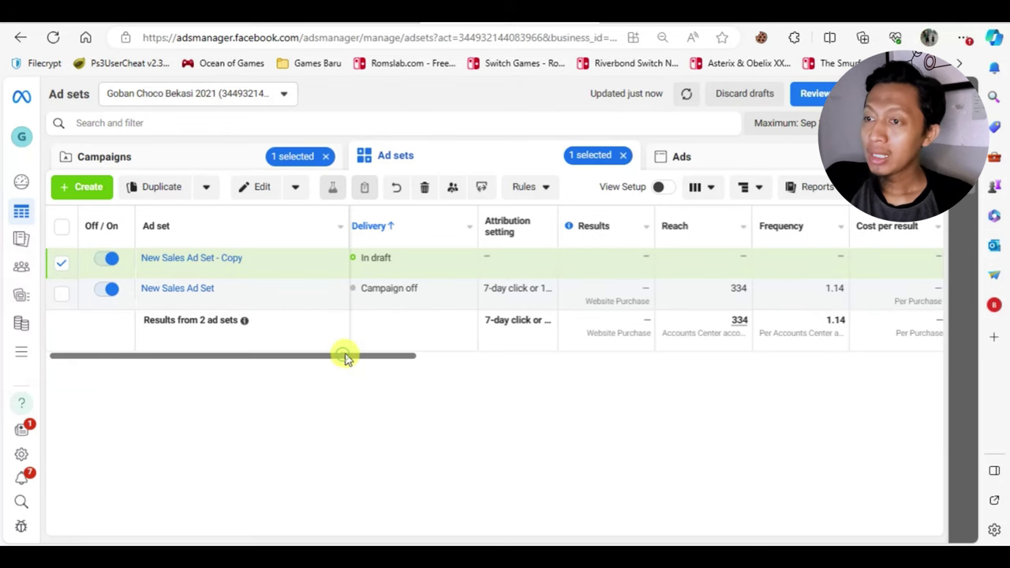
left_click(219, 166)
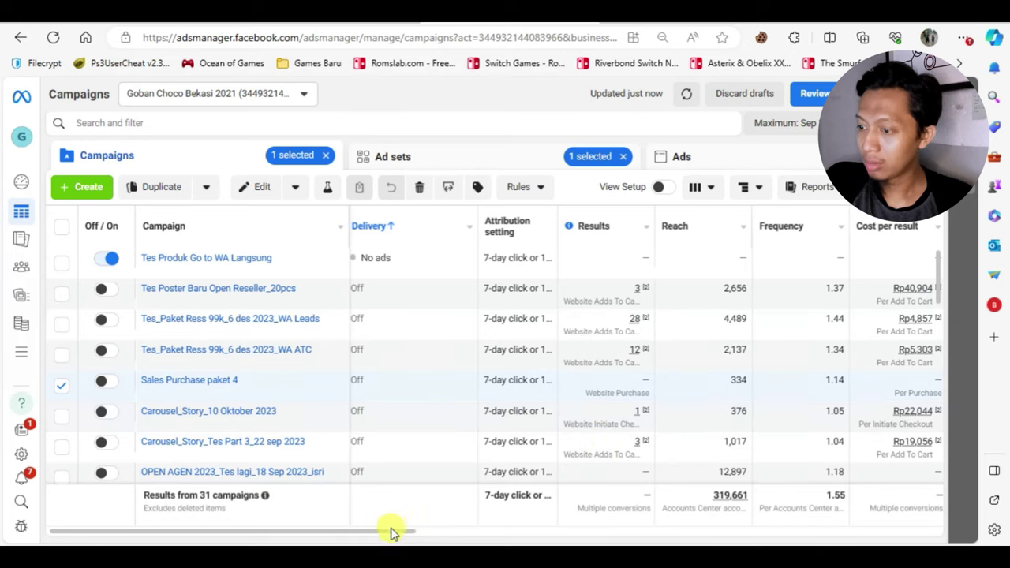
left_click_drag(389, 531, 645, 530)
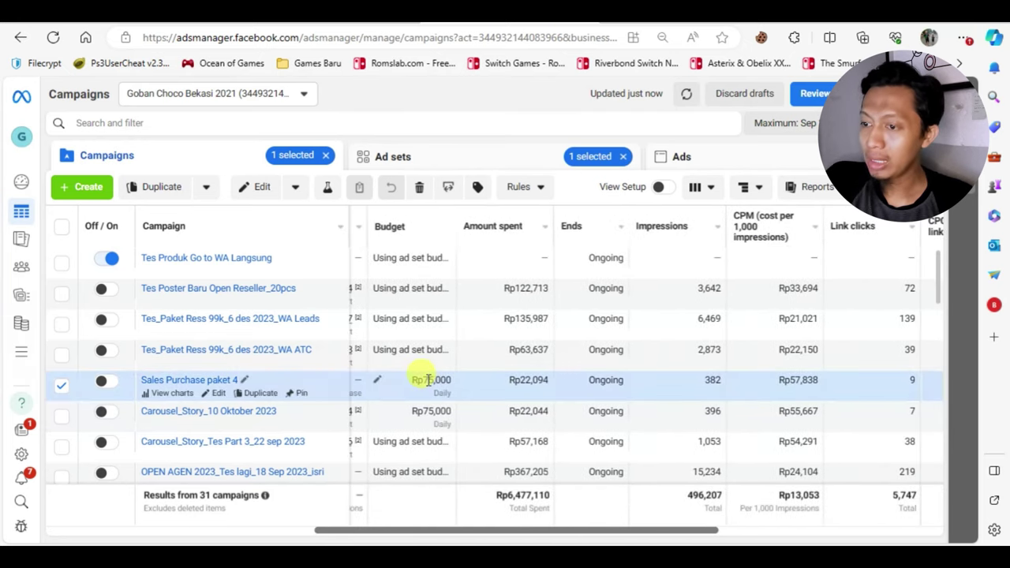
left_click(480, 160)
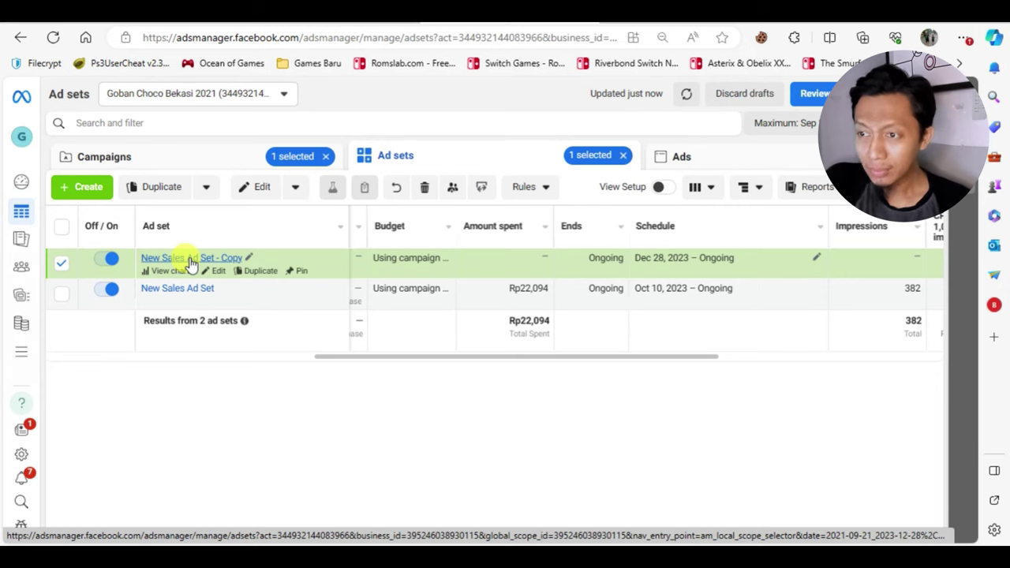
left_click(218, 163)
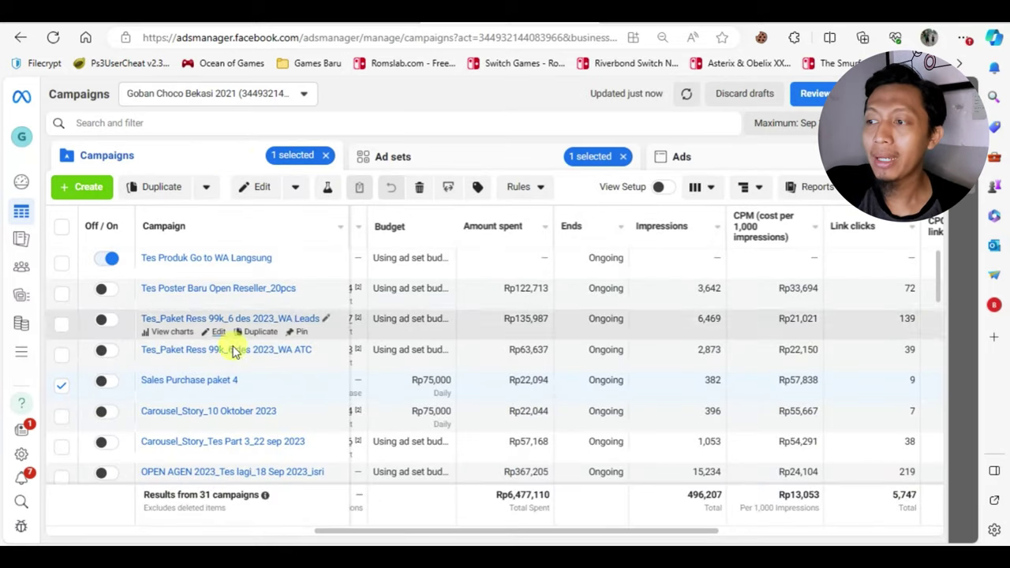
Select only the Tes Poster Baru Open Reseller_20pcs campaign and check its budget setting against its ad sets' budgets
left_click(63, 387)
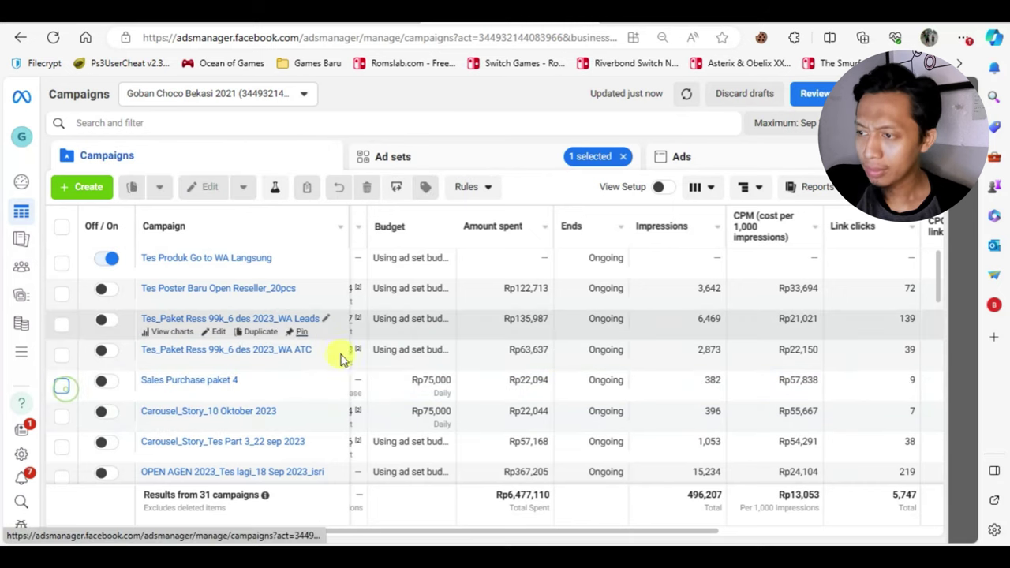
left_click(62, 294)
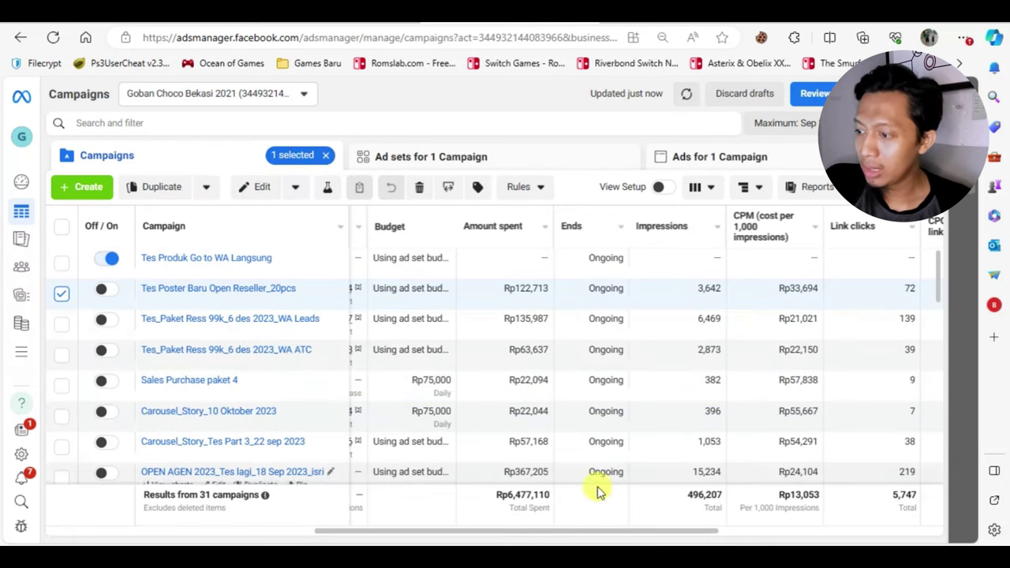
left_click_drag(604, 532, 582, 533)
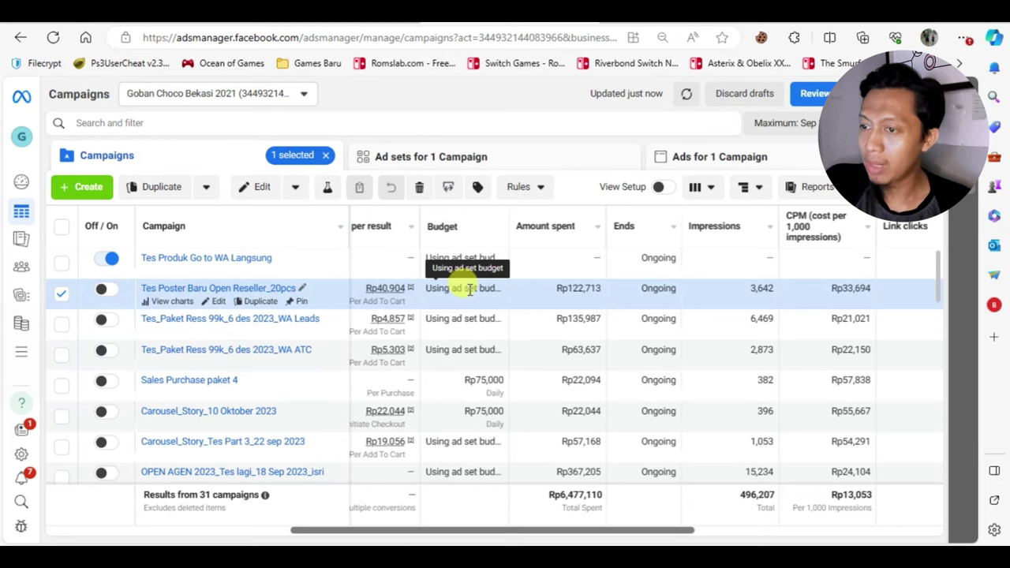
left_click(487, 160)
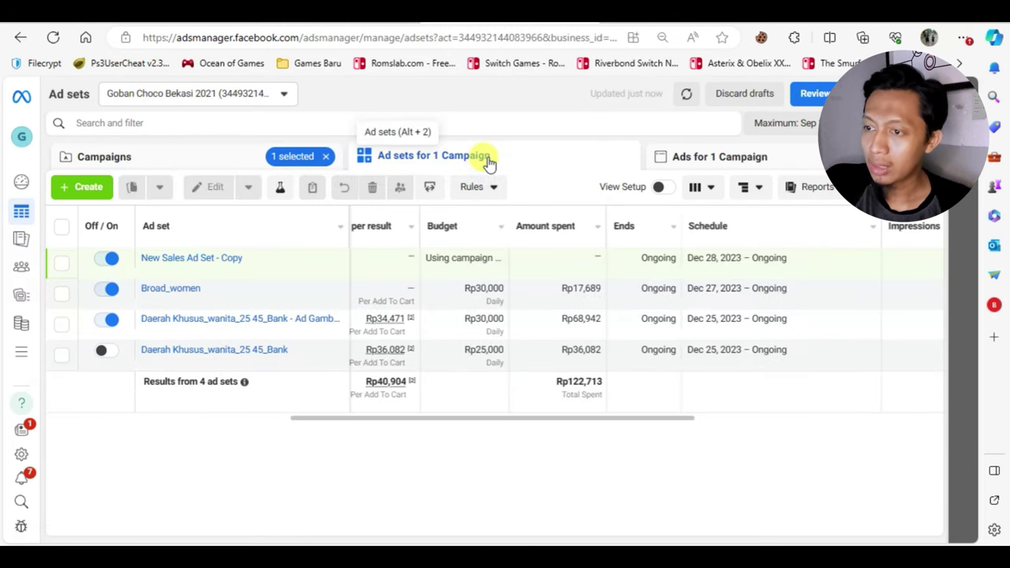
left_click(229, 167)
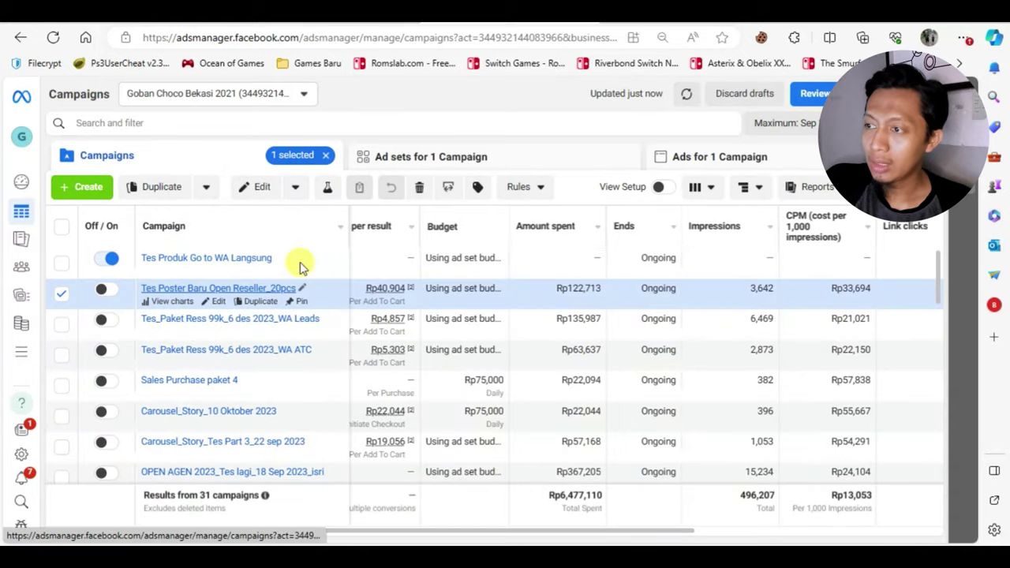
Turn off the New Sales Ad Set - Copy and Broad_women ad sets in the Tes Poster Baru Open Reseller_20pcs campaign
left_click(540, 155)
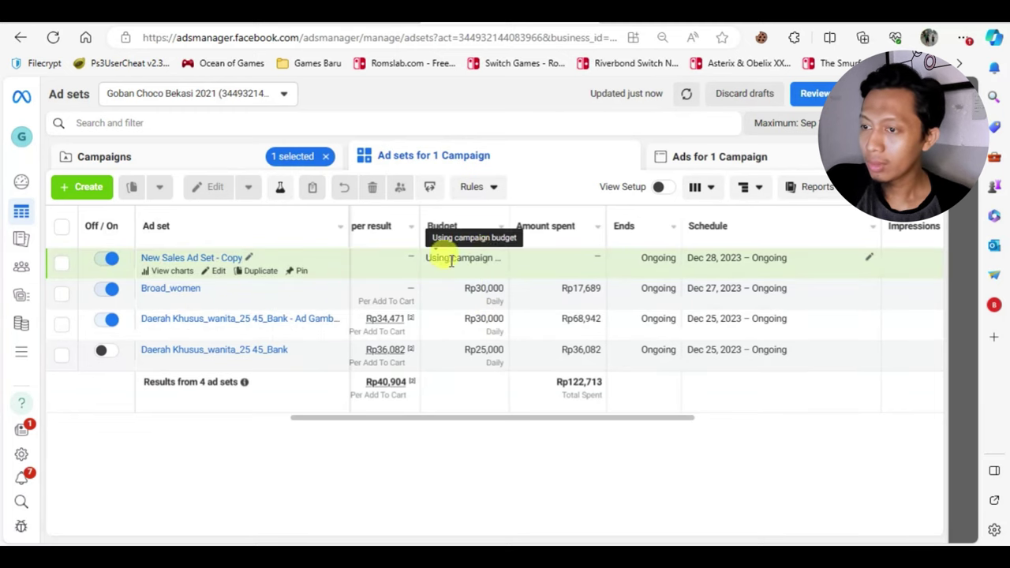
left_click(107, 258)
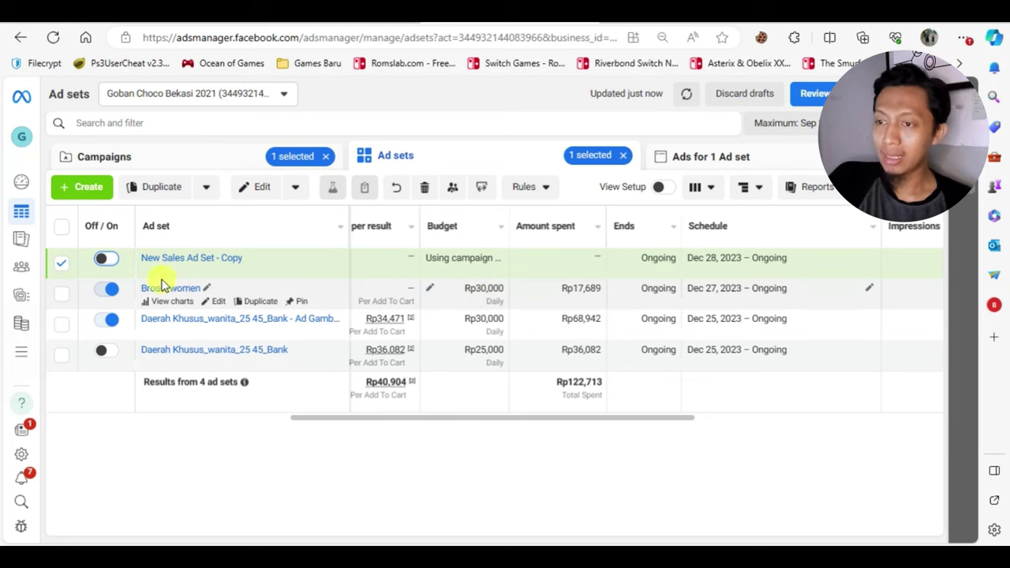
left_click(110, 292)
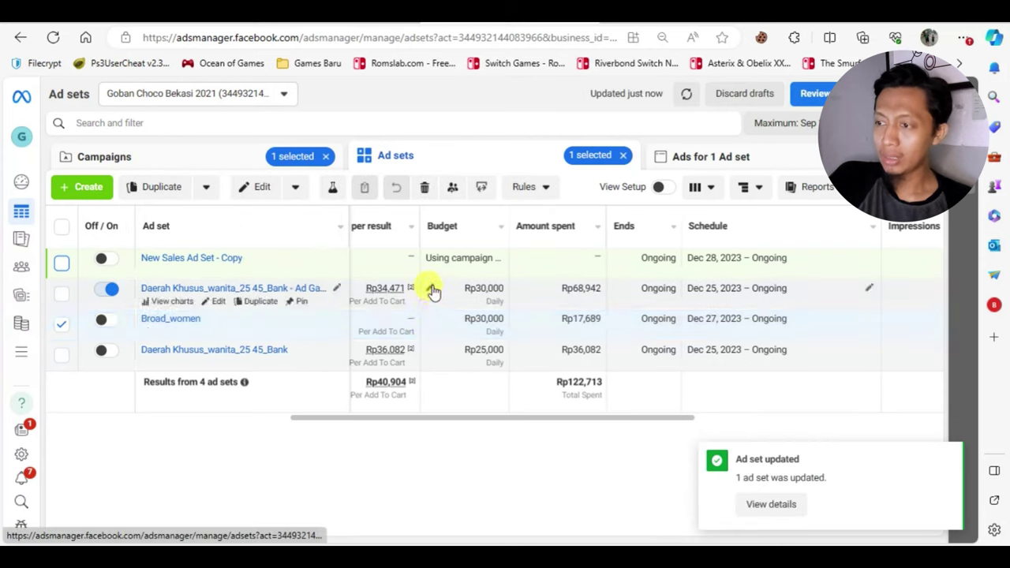
left_click(433, 291)
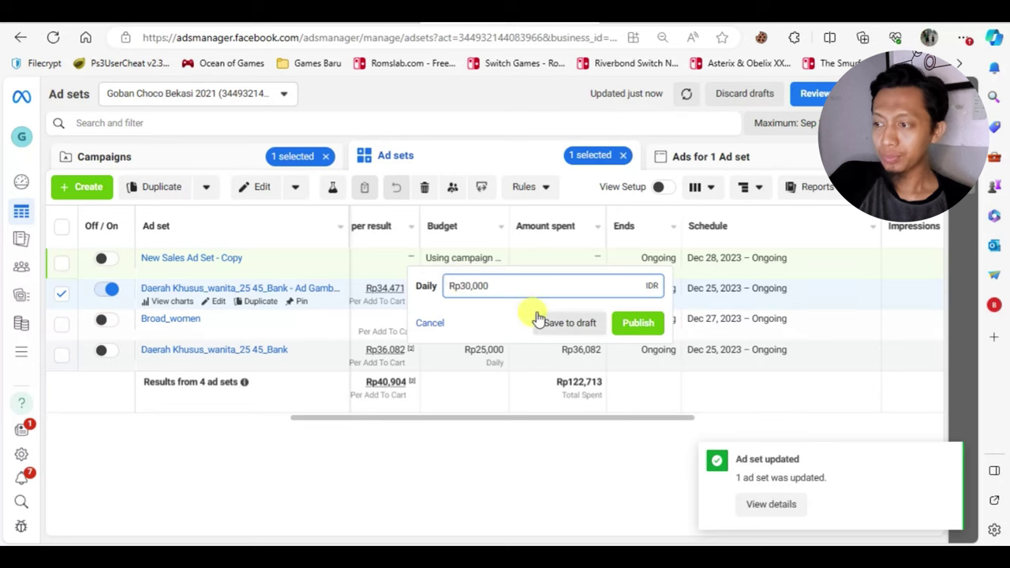
double_click(462, 285)
type("50000")
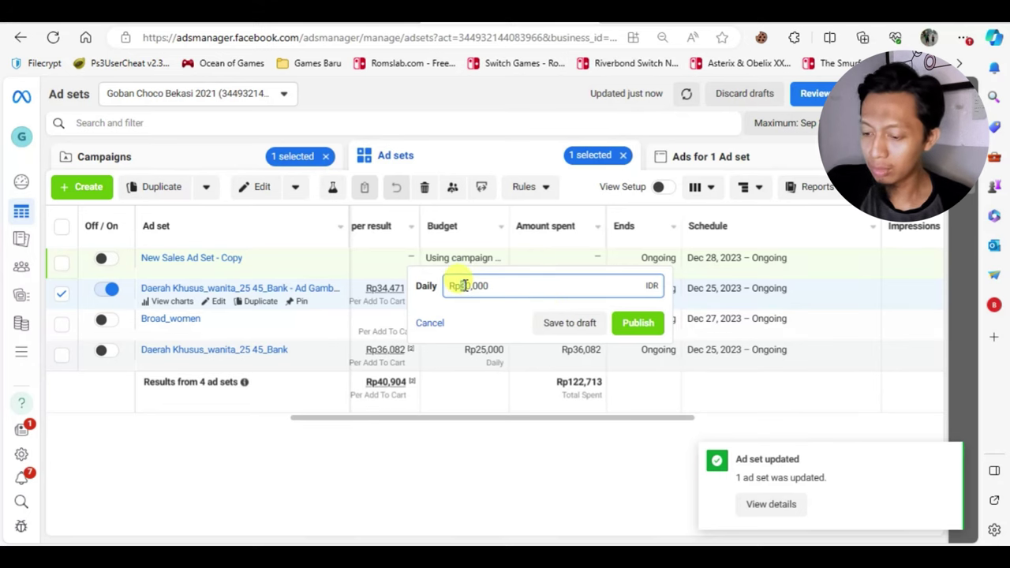
left_click(426, 323)
left_click(63, 294)
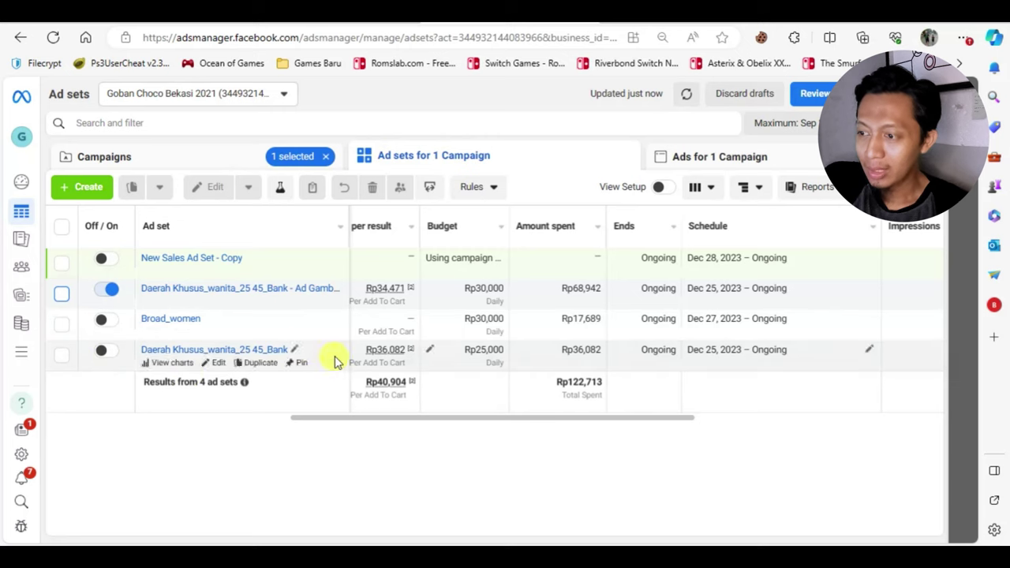
Review the ad sets' impressions, CPM and click metrics, return to the campaign list and deselect Tes Poster Baru Open Reseller_20pcs
left_click_drag(375, 423, 539, 424)
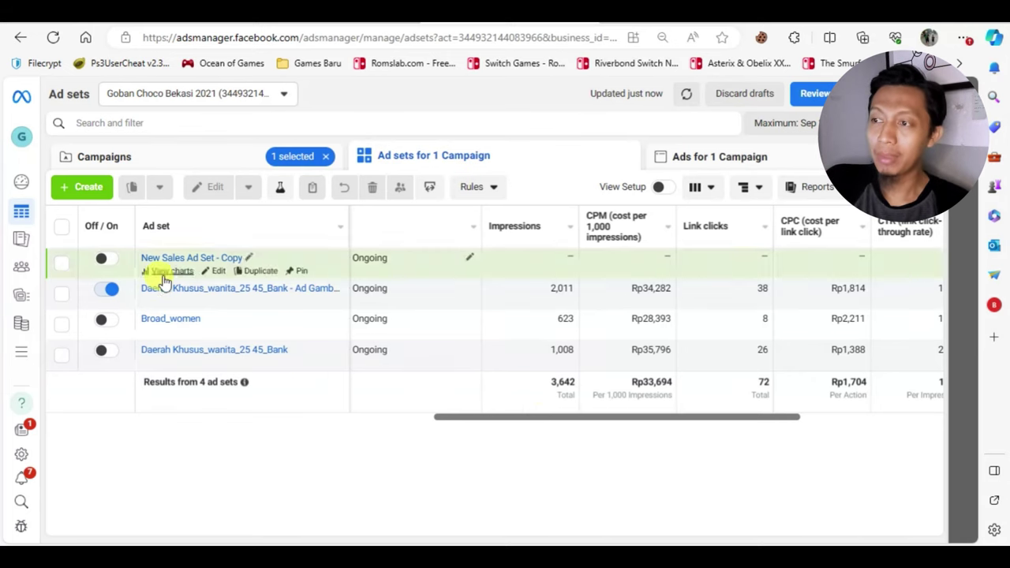
left_click(191, 151)
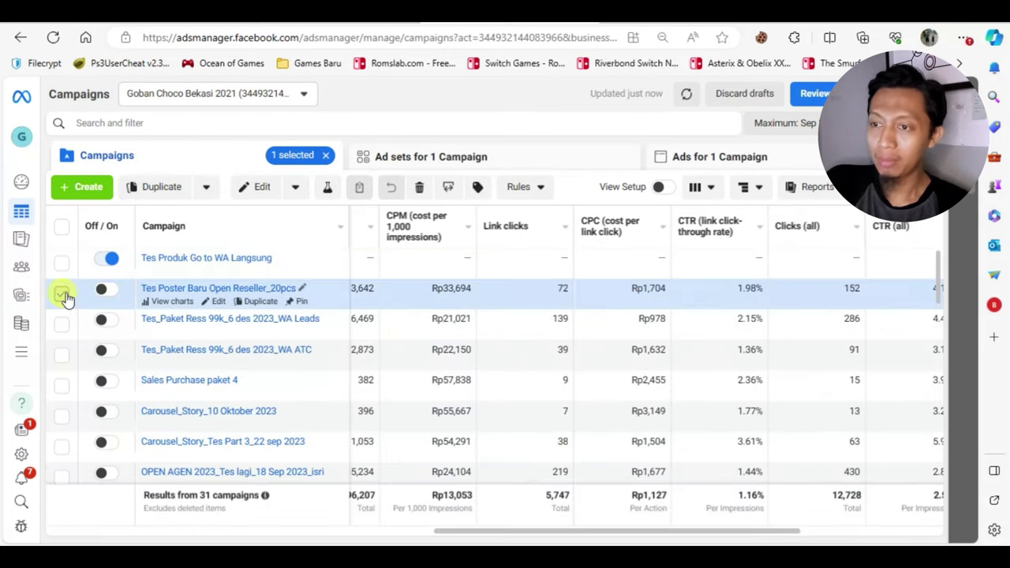
left_click(64, 290)
Create a new campaign with the Auction buying type, the Sales objective and the Manual sales campaign setup
left_click(84, 187)
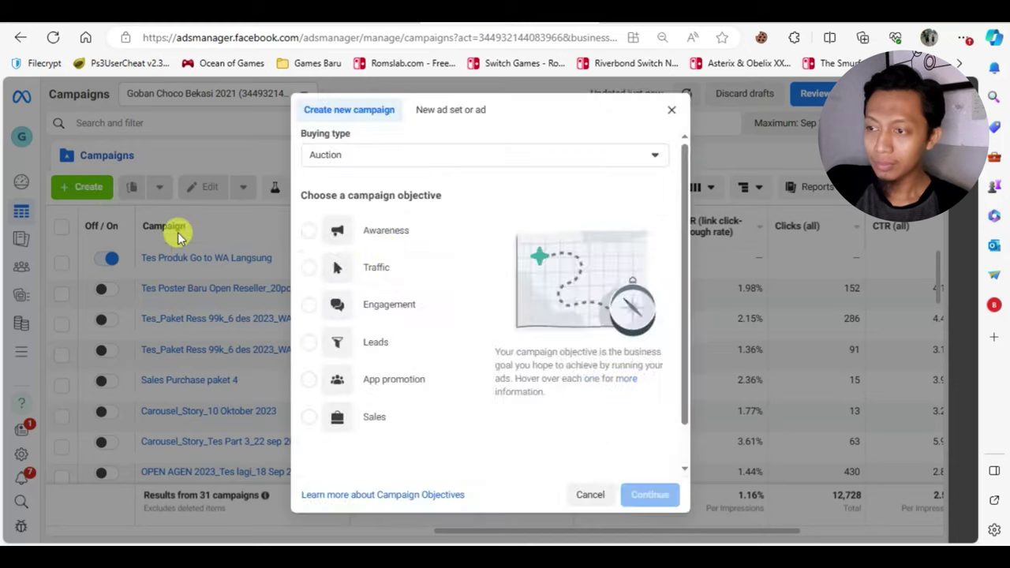
left_click(338, 417)
left_click(645, 495)
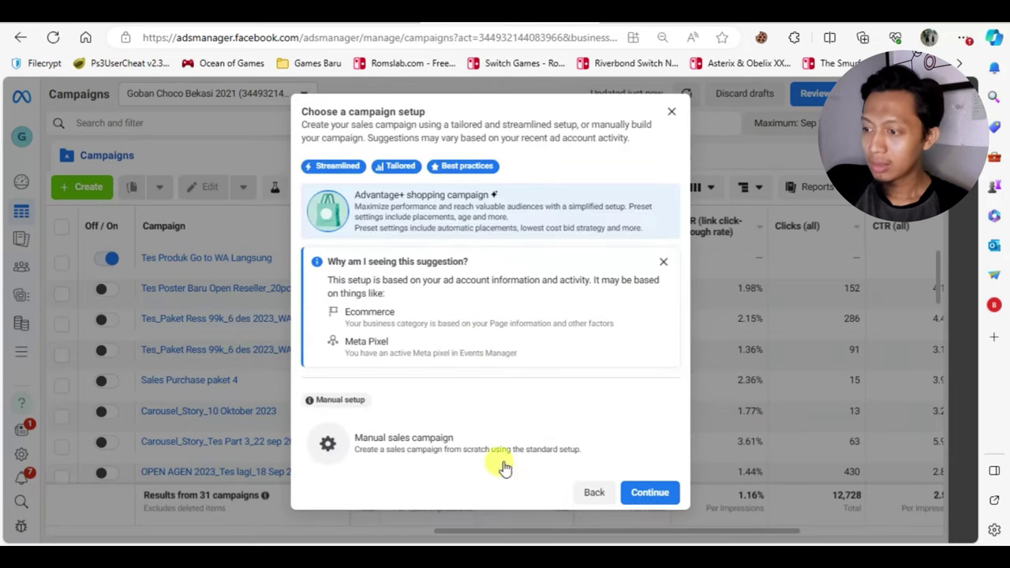
left_click(502, 456)
left_click(649, 483)
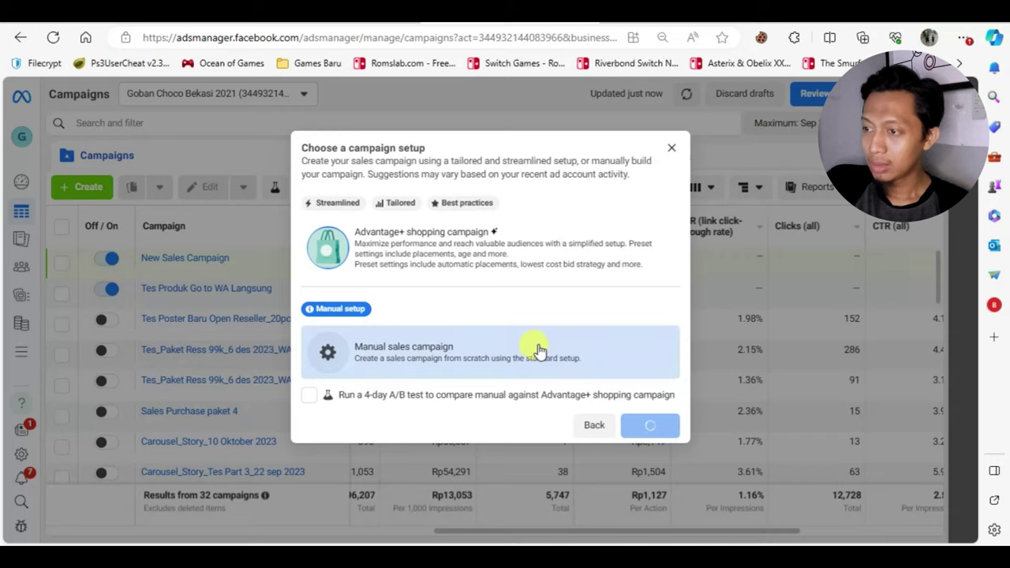
Turn on Advantage campaign budget to inspect the New Sales Campaign's daily budget, and turn it off again
scroll(536, 350, "down", 2)
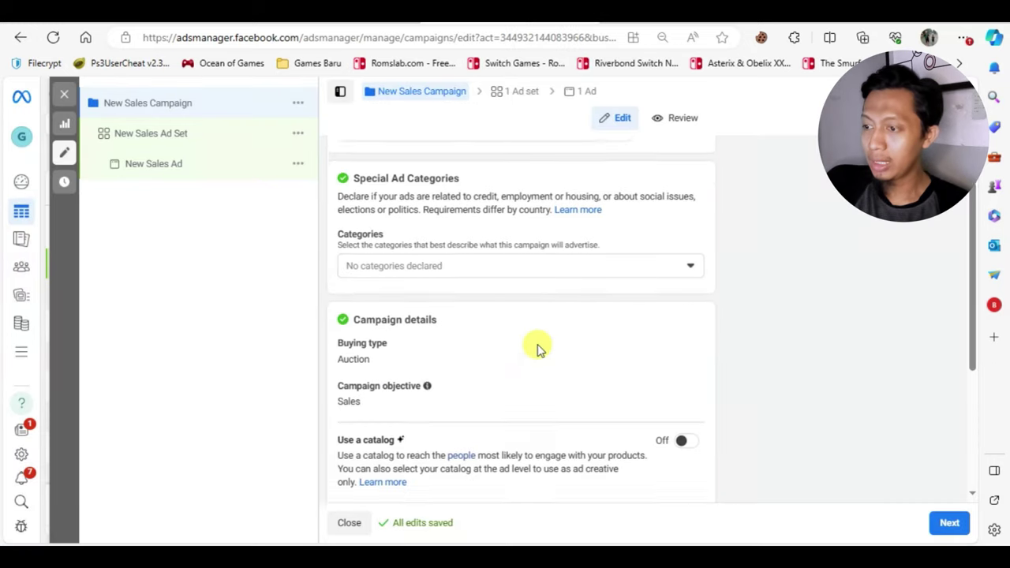
scroll(535, 350, "down", 2)
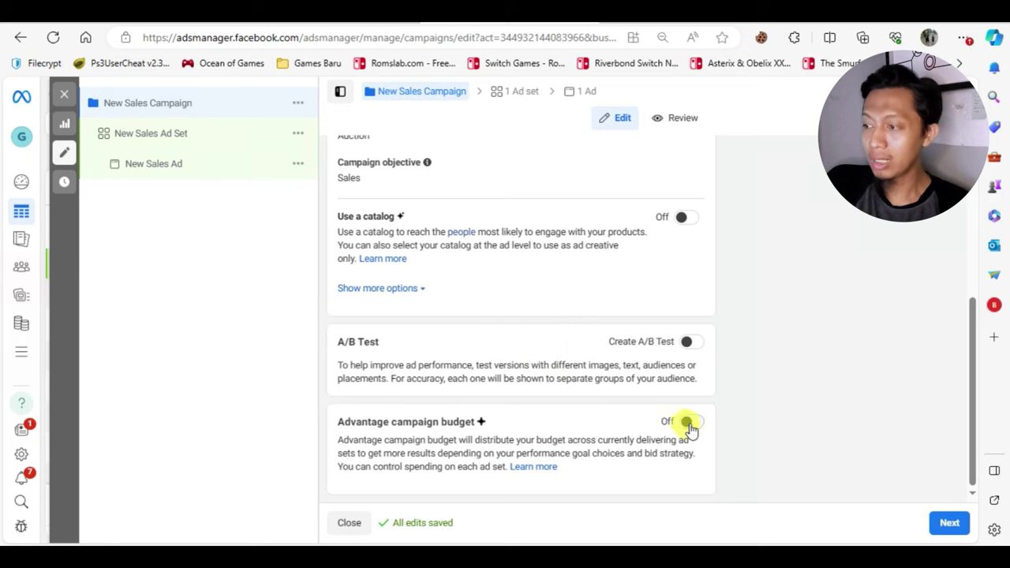
left_click(689, 423)
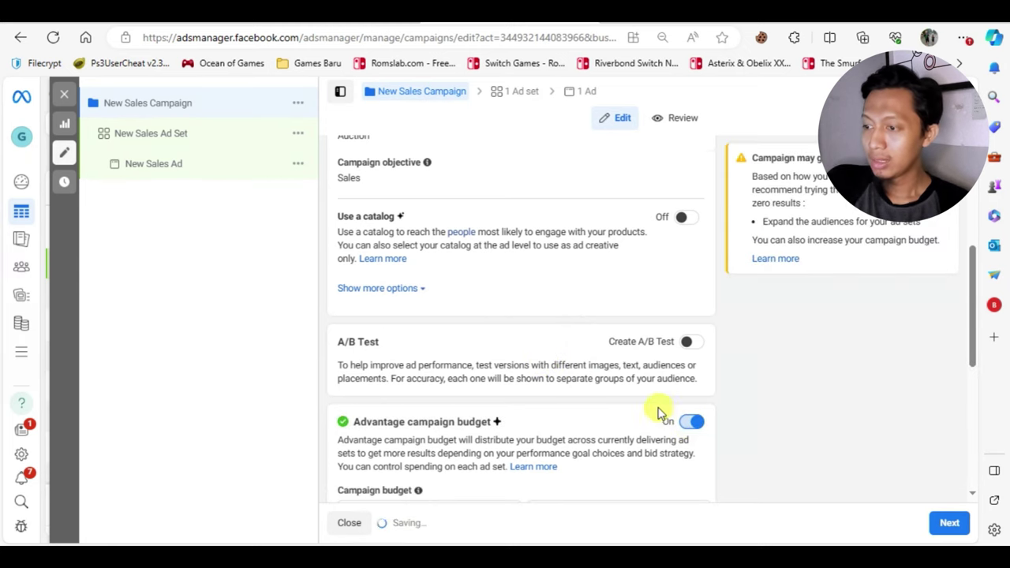
scroll(631, 407, "down", 2)
left_click(551, 346)
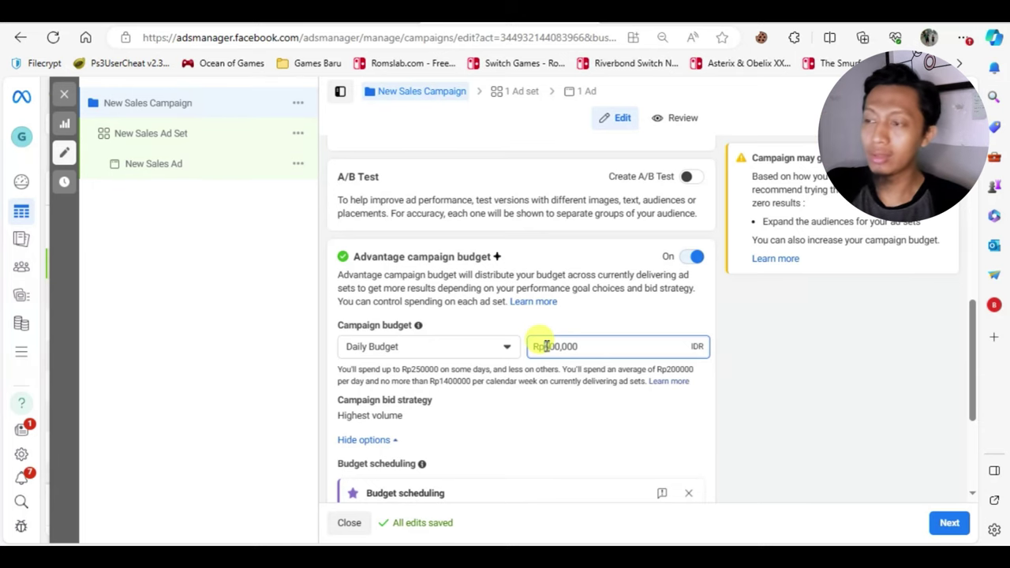
scroll(553, 351, "up", 1)
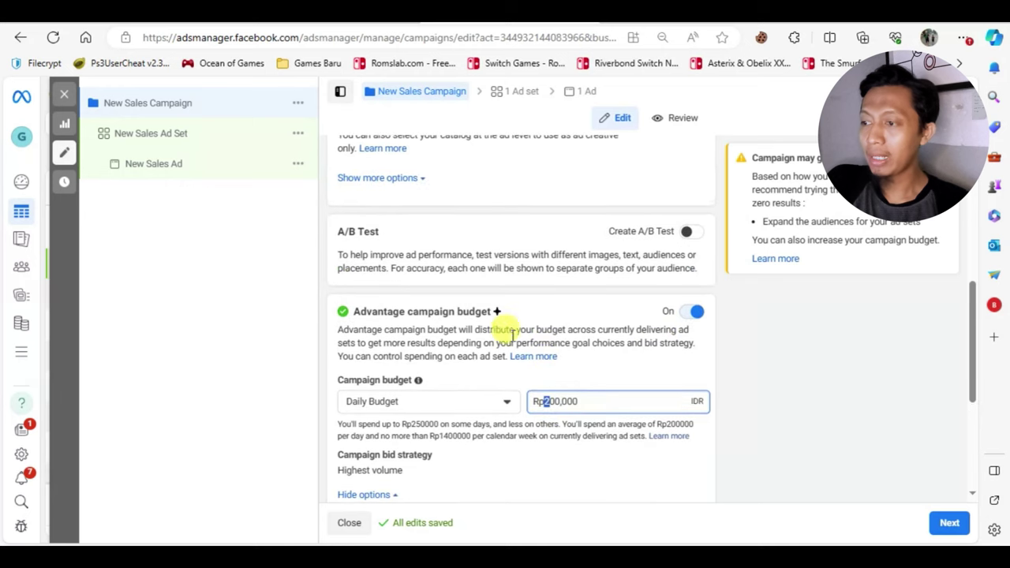
left_click(685, 313)
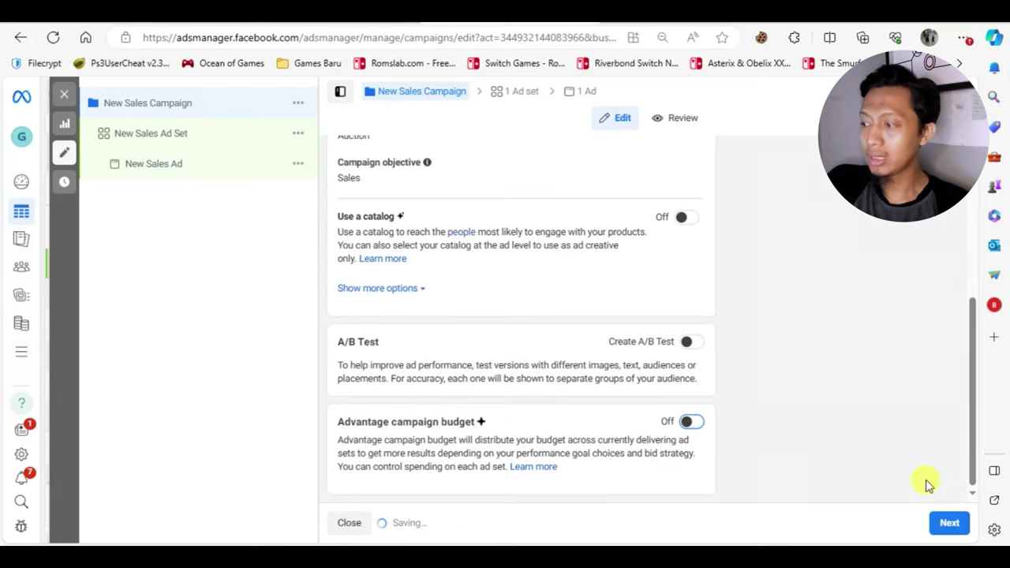
Continue to the New Sales Ad Set and examine the daily budget in its Budget & schedule settings
left_click(947, 523)
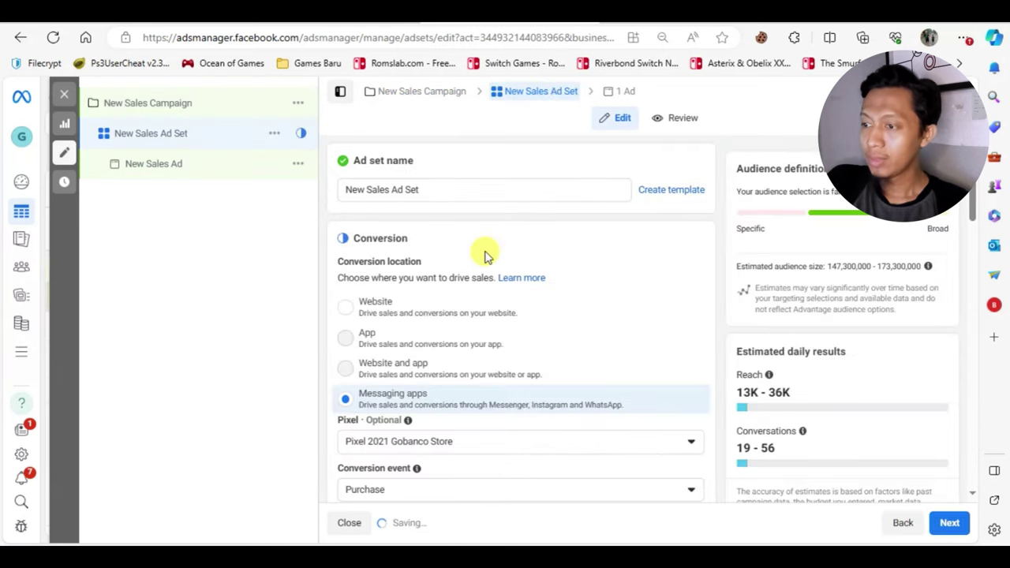
scroll(485, 253, "down", 9)
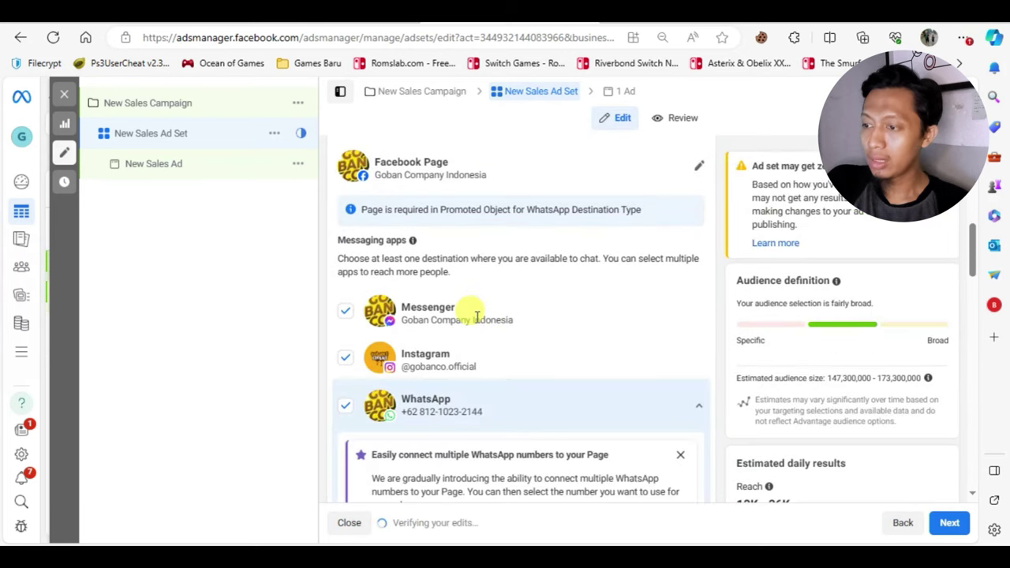
scroll(487, 328, "down", 6)
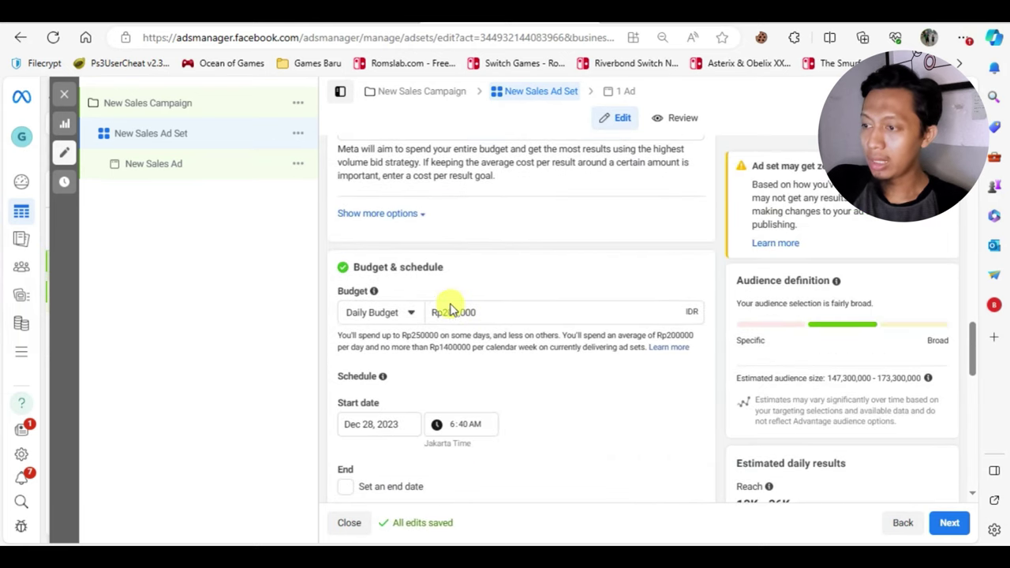
left_click(452, 312)
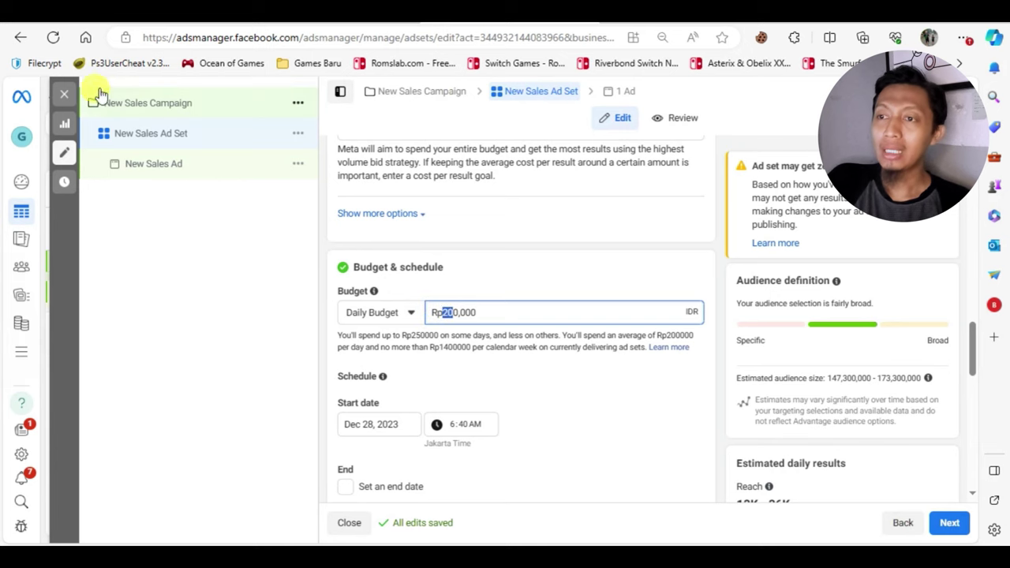
Close the campaign editor, check the ad sets of the New Sales Campaign and return to the campaign list
left_click(902, 522)
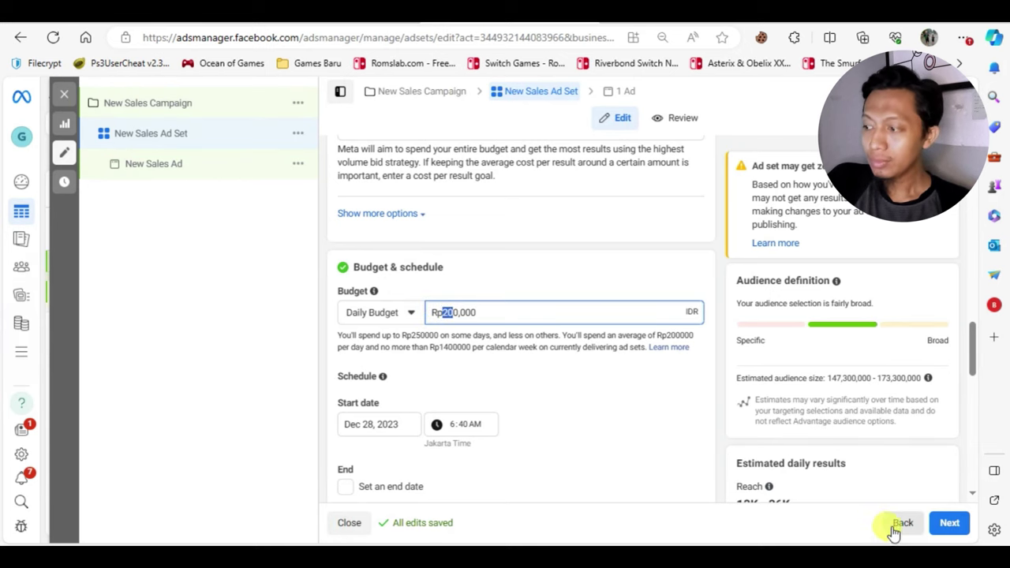
left_click(64, 150)
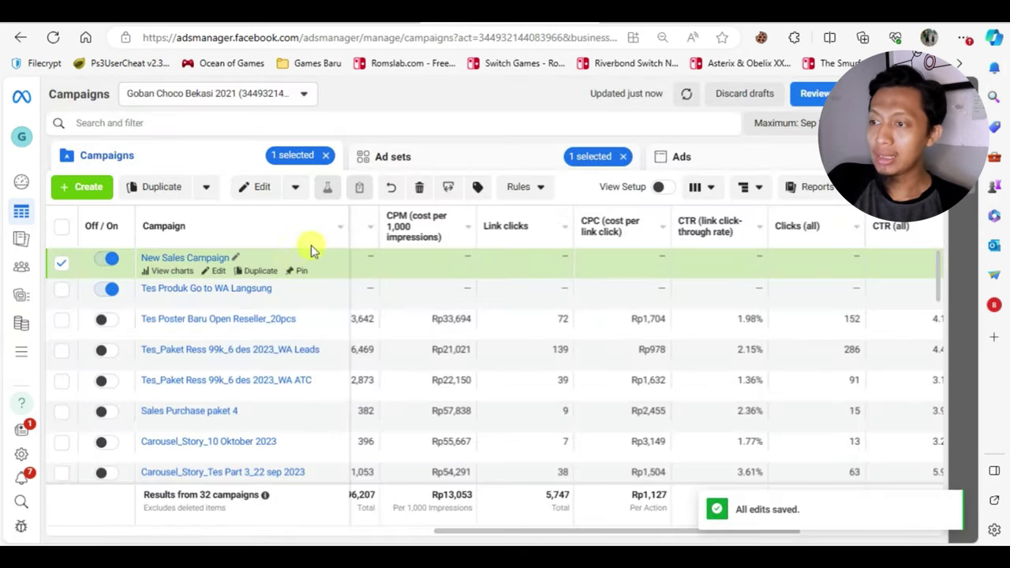
left_click(456, 164)
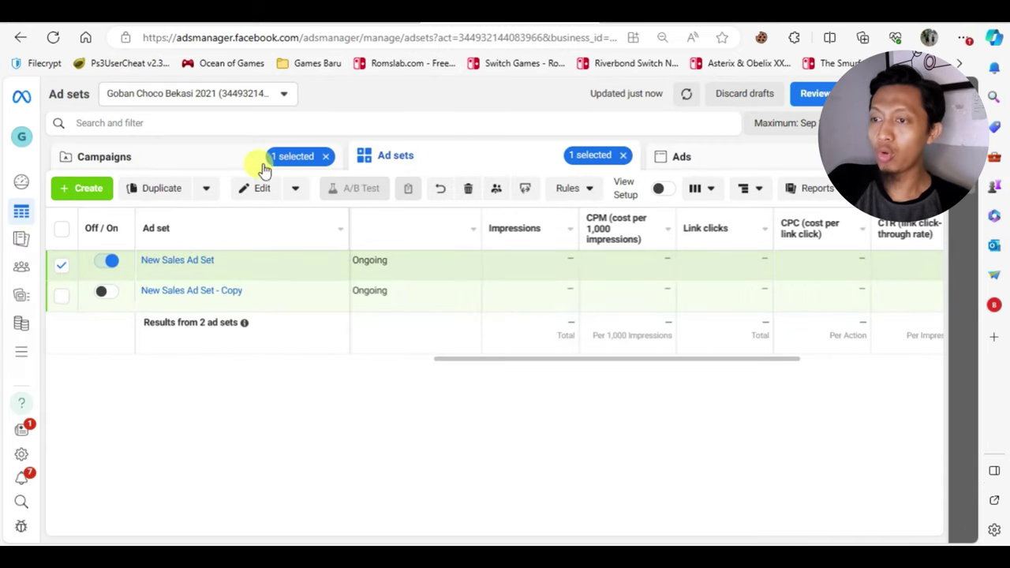
left_click(210, 166)
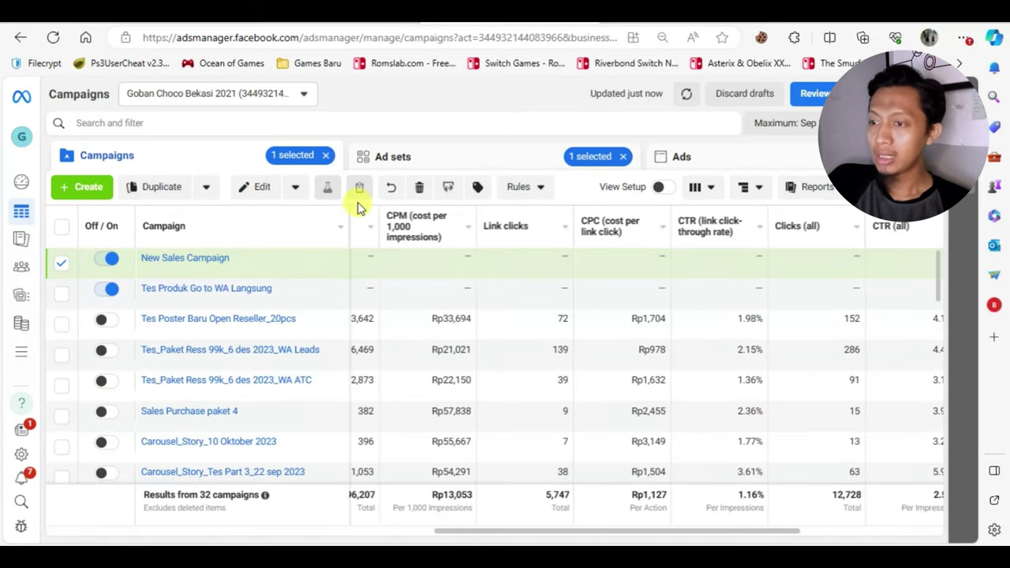